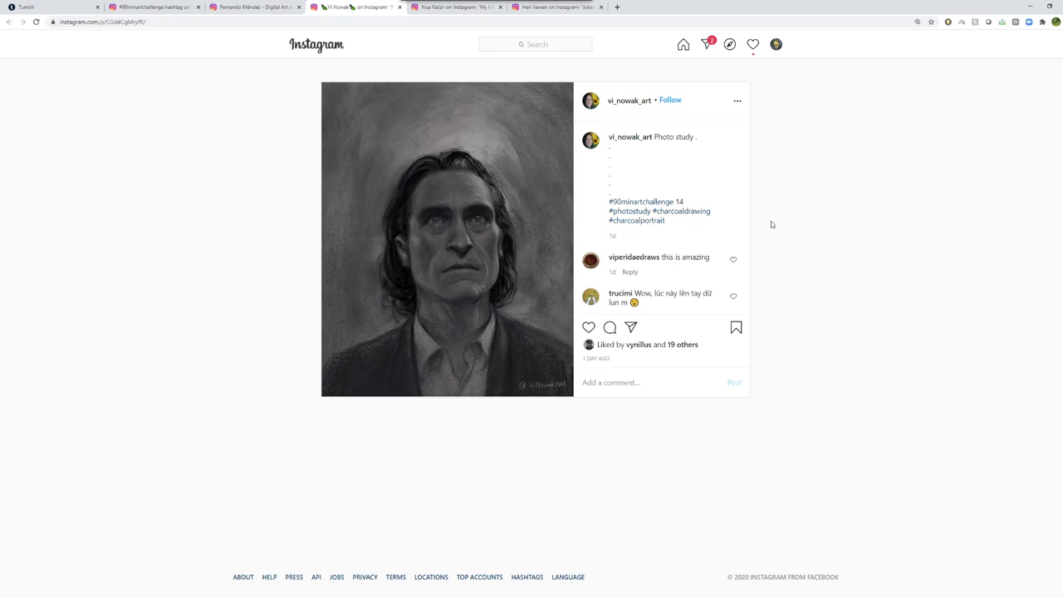
Open the post with Photoshop and Magma Studio studies of challenge #14 and compare its three images back and forth.
left_click(449, 10)
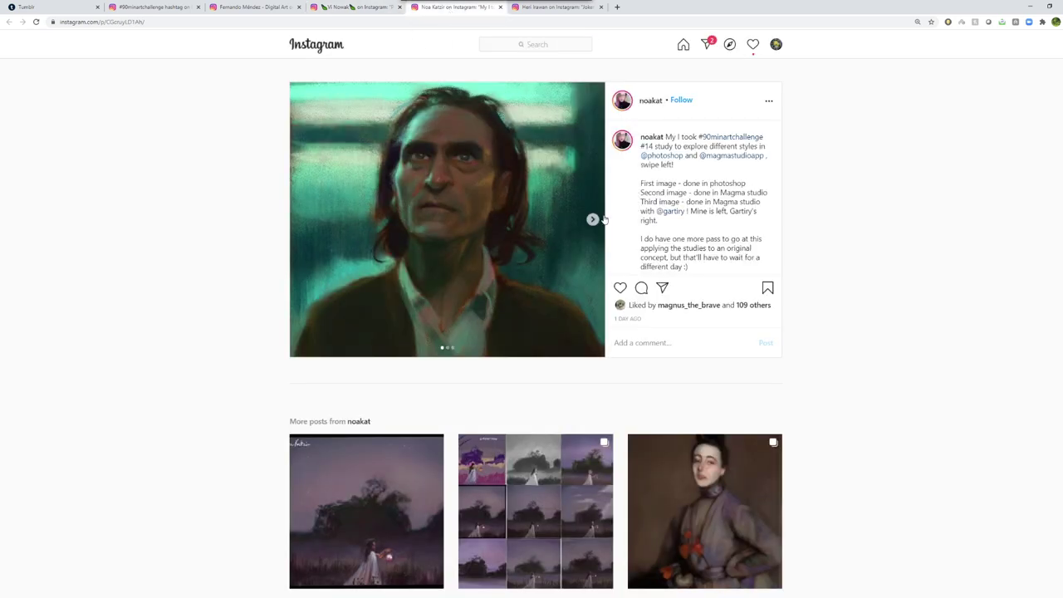
left_click(593, 220)
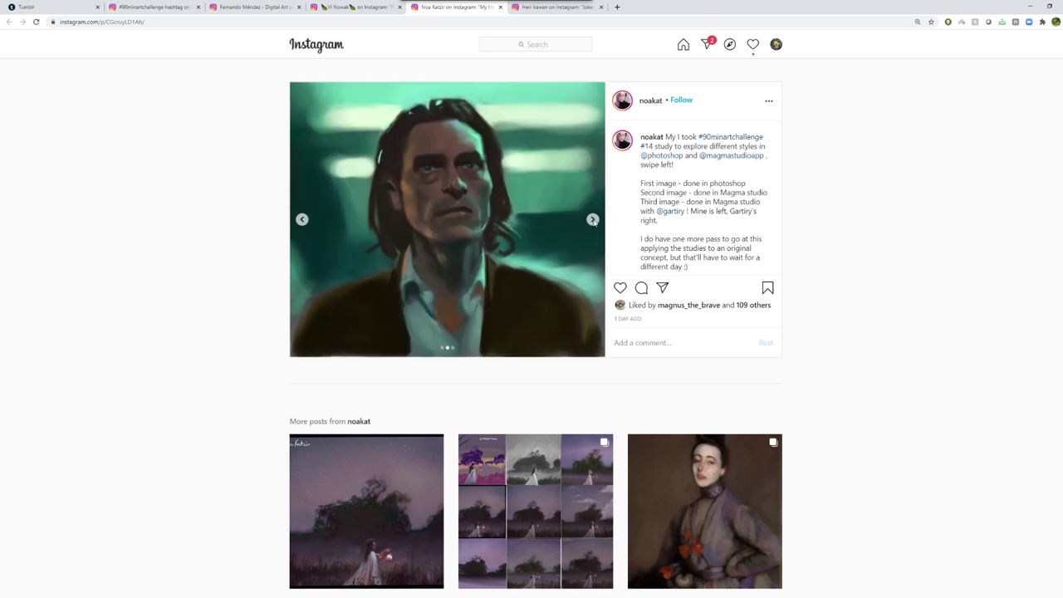
left_click(593, 221)
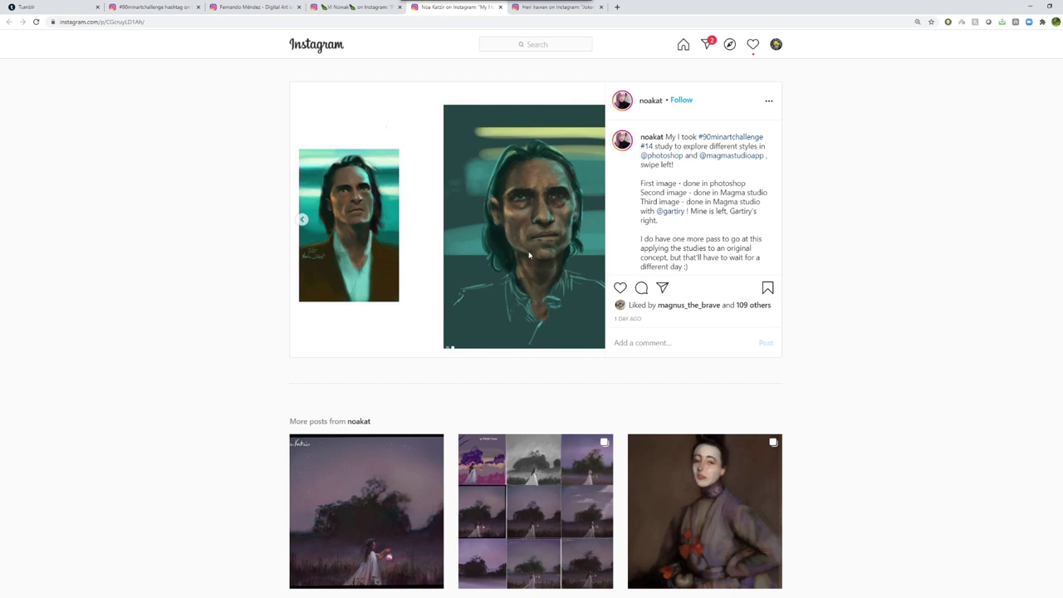
left_click(304, 221)
left_click(304, 221)
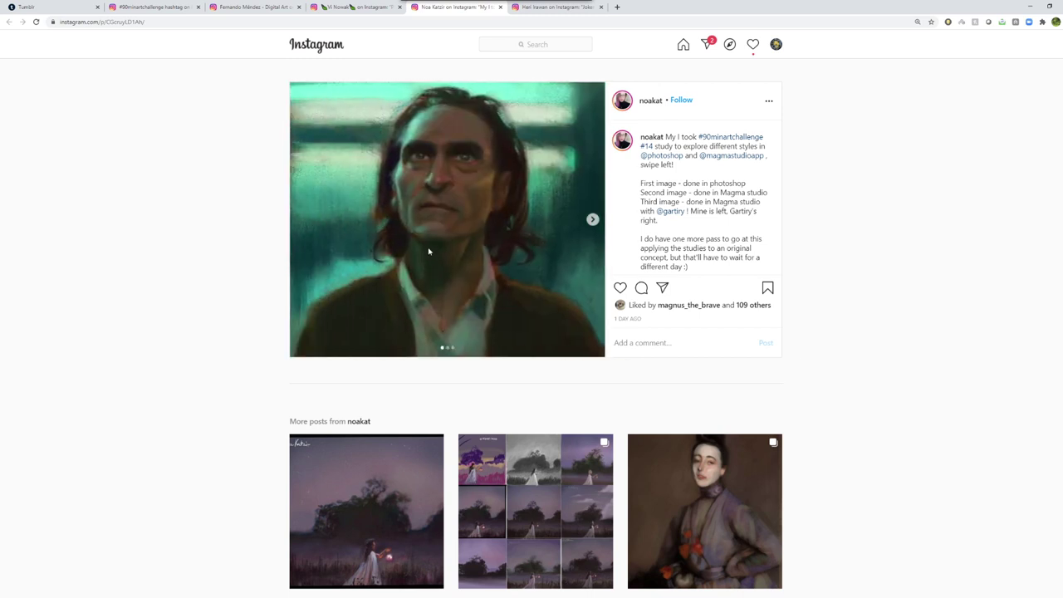
left_click(593, 221)
left_click(594, 221)
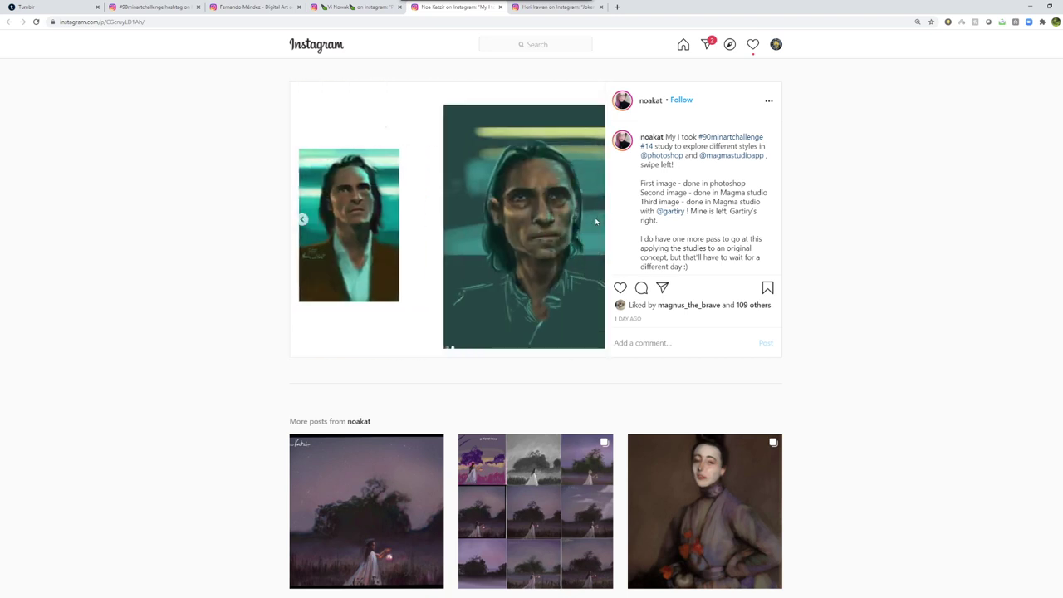
left_click(304, 220)
left_click(303, 220)
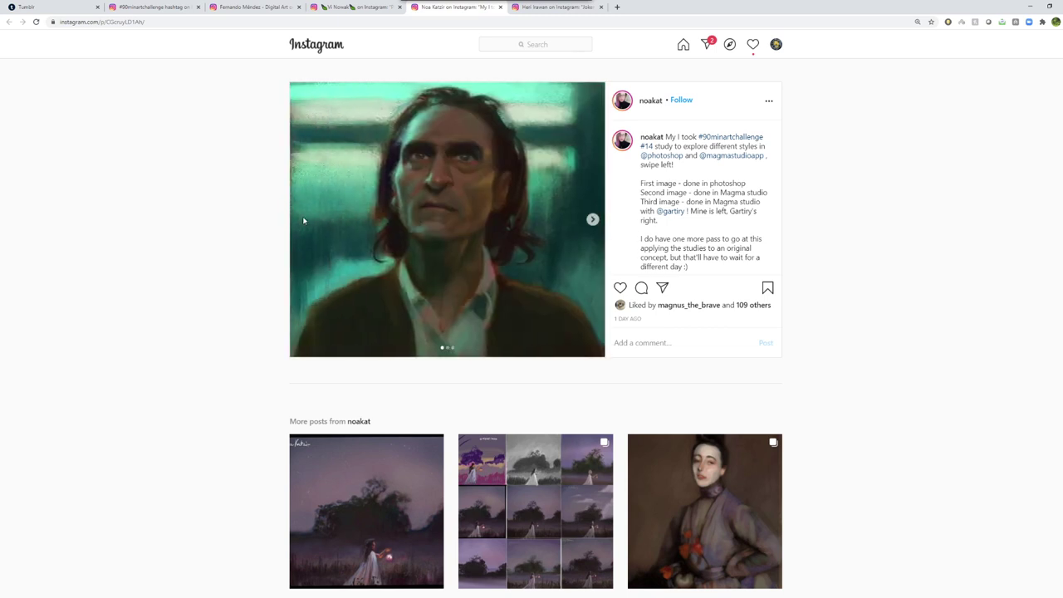
Open the Joker post tagged #90minartchallenge, view all four images through to the film reference, and return to the first.
left_click(549, 8)
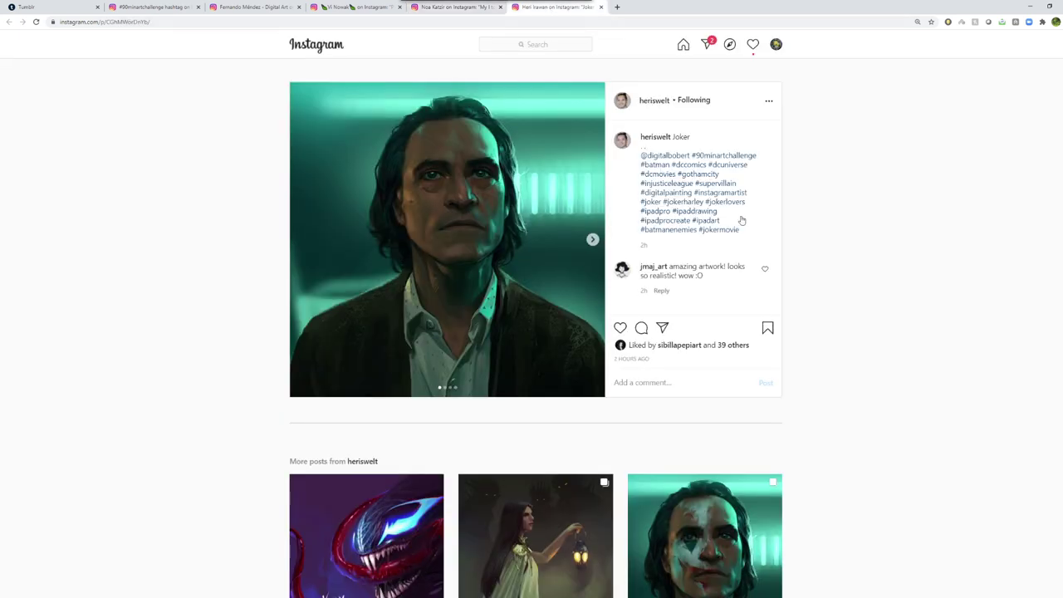
left_click(593, 240)
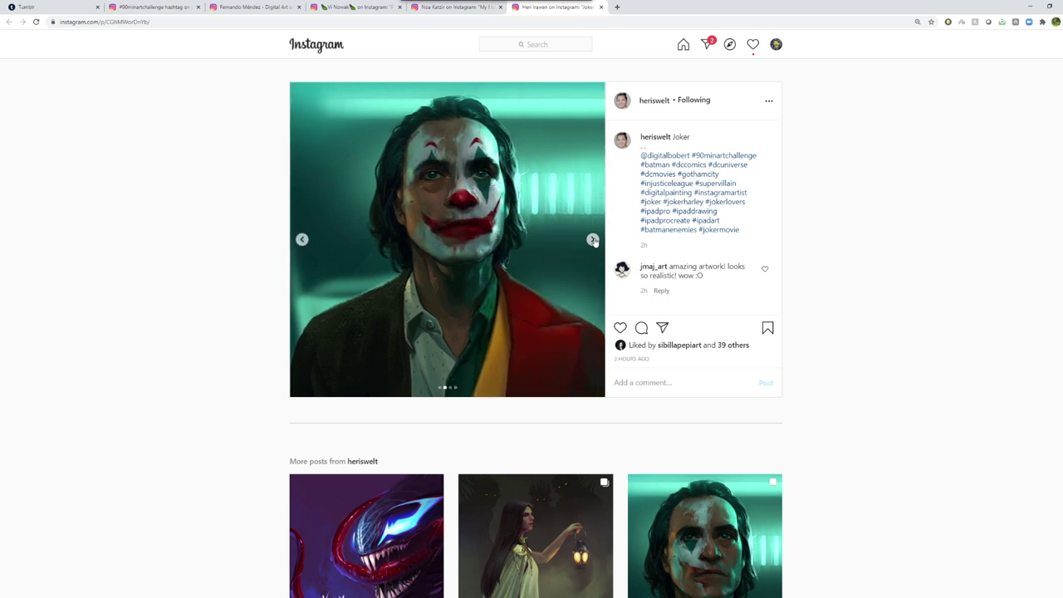
left_click(593, 240)
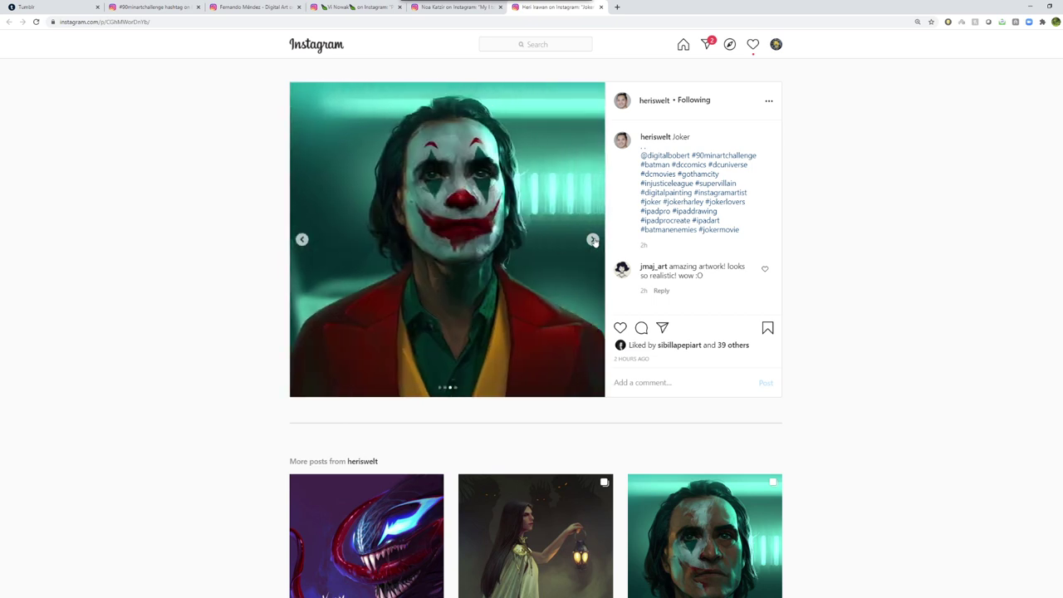
left_click(593, 240)
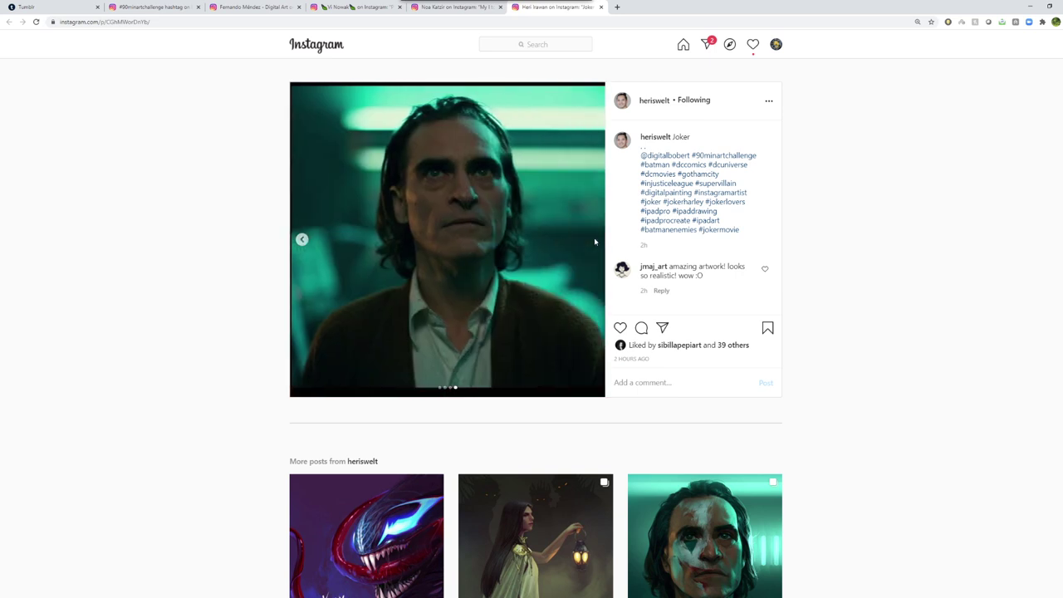
left_click(302, 240)
left_click(302, 240)
left_click(303, 240)
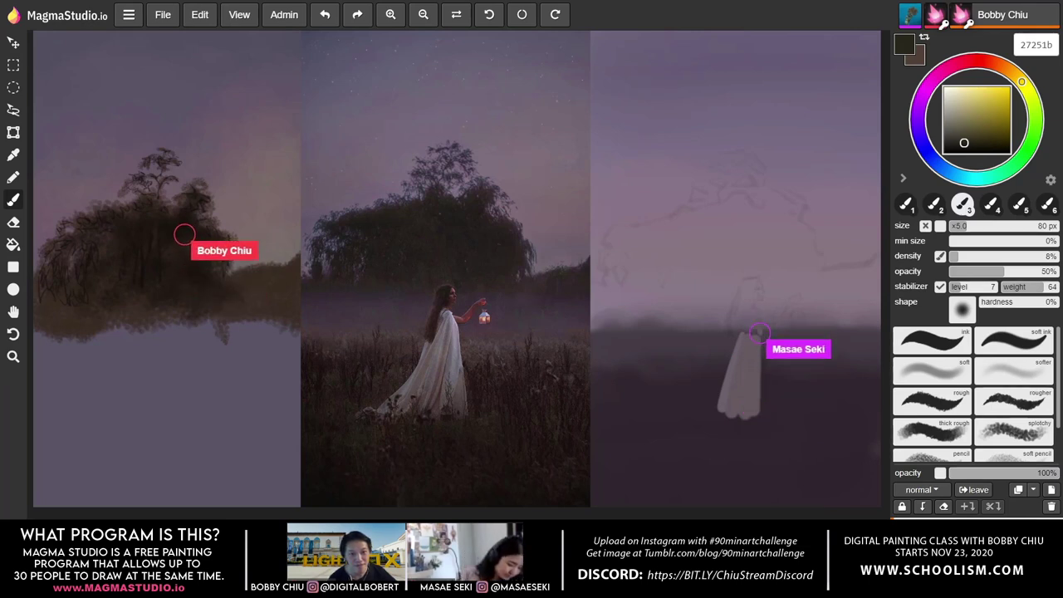
In MagmaStudio, paint the dark willow foliage and cover the field below it with muted purple in the leftmost painting.
mouse_move(173, 285)
left_mouse_down()
mouse_move(200, 262)
mouse_move(257, 303)
left_mouse_up()
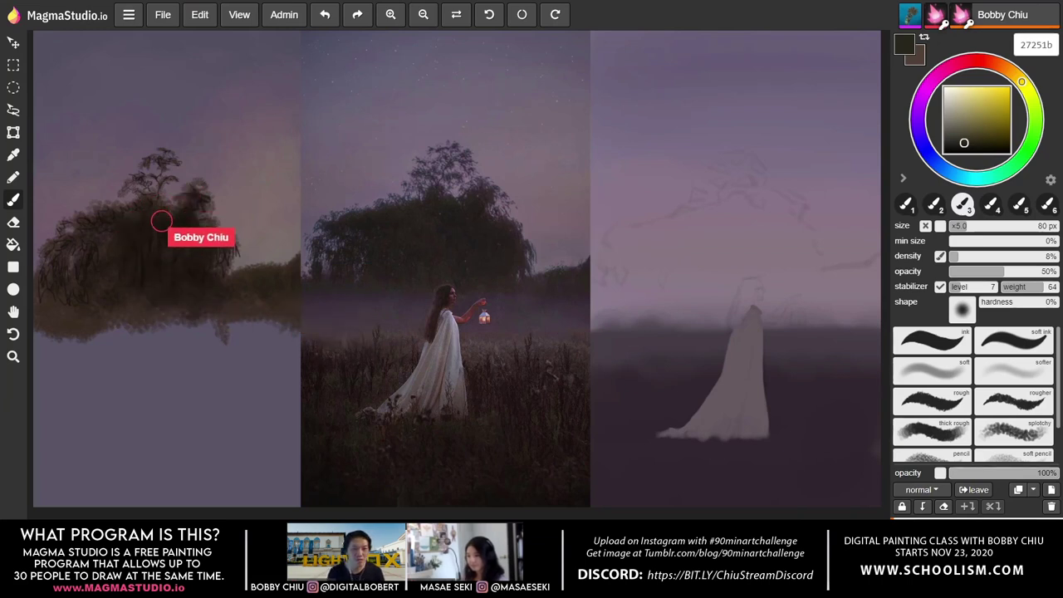
mouse_move(172, 256)
left_mouse_down()
mouse_move(184, 226)
mouse_move(203, 285)
mouse_move(214, 244)
left_mouse_up()
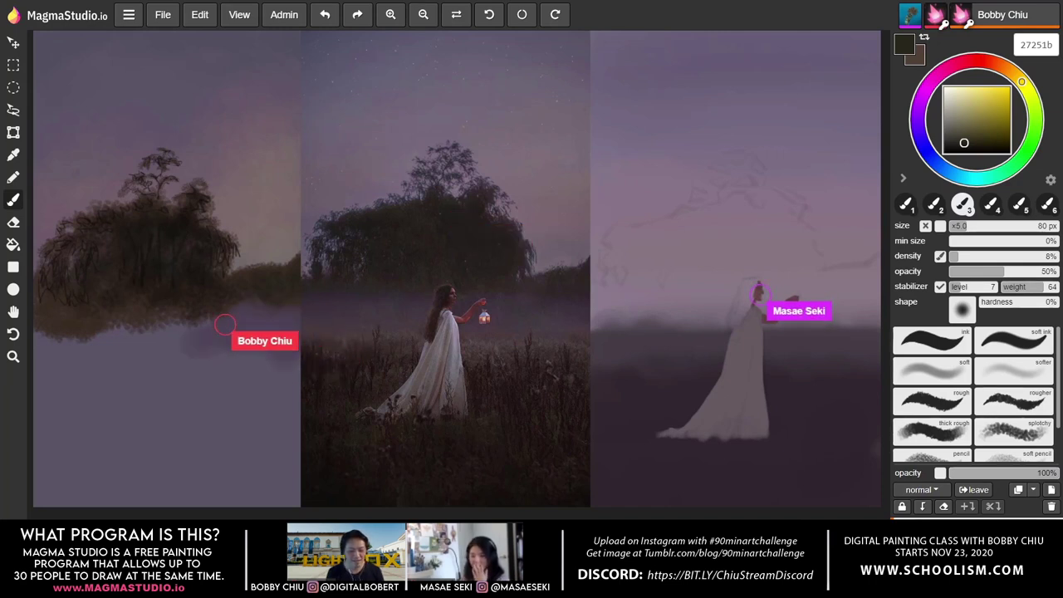
mouse_move(209, 321)
left_mouse_down()
mouse_move(62, 350)
mouse_move(40, 324)
mouse_move(36, 363)
mouse_move(52, 369)
mouse_move(47, 423)
mouse_move(100, 354)
mouse_move(115, 383)
mouse_move(174, 425)
mouse_move(239, 410)
mouse_move(244, 356)
mouse_move(273, 370)
mouse_move(293, 348)
mouse_move(272, 503)
mouse_move(263, 372)
mouse_move(268, 485)
mouse_move(287, 435)
mouse_move(287, 363)
mouse_move(246, 406)
mouse_move(226, 474)
mouse_move(187, 416)
mouse_move(179, 352)
mouse_move(104, 359)
mouse_move(35, 389)
mouse_move(93, 409)
mouse_move(94, 475)
mouse_move(186, 443)
mouse_move(231, 442)
mouse_move(208, 491)
mouse_move(43, 500)
mouse_move(111, 461)
mouse_move(184, 440)
mouse_move(293, 435)
left_mouse_up()
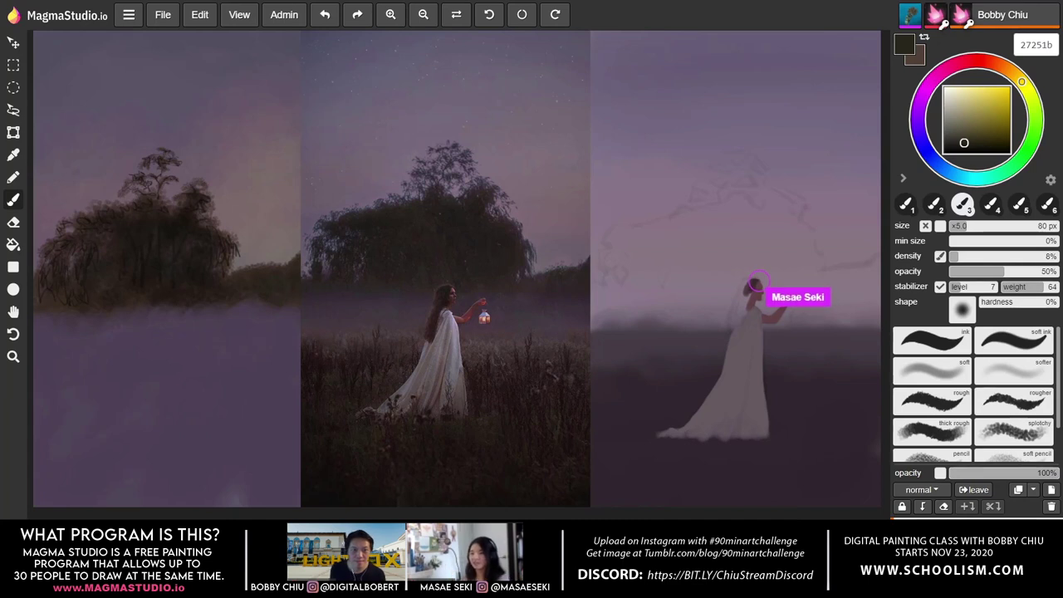
mouse_move(274, 416)
left_mouse_down()
mouse_move(265, 435)
mouse_move(280, 487)
mouse_move(235, 441)
mouse_move(202, 480)
mouse_move(100, 499)
mouse_move(35, 373)
mouse_move(50, 515)
left_mouse_up()
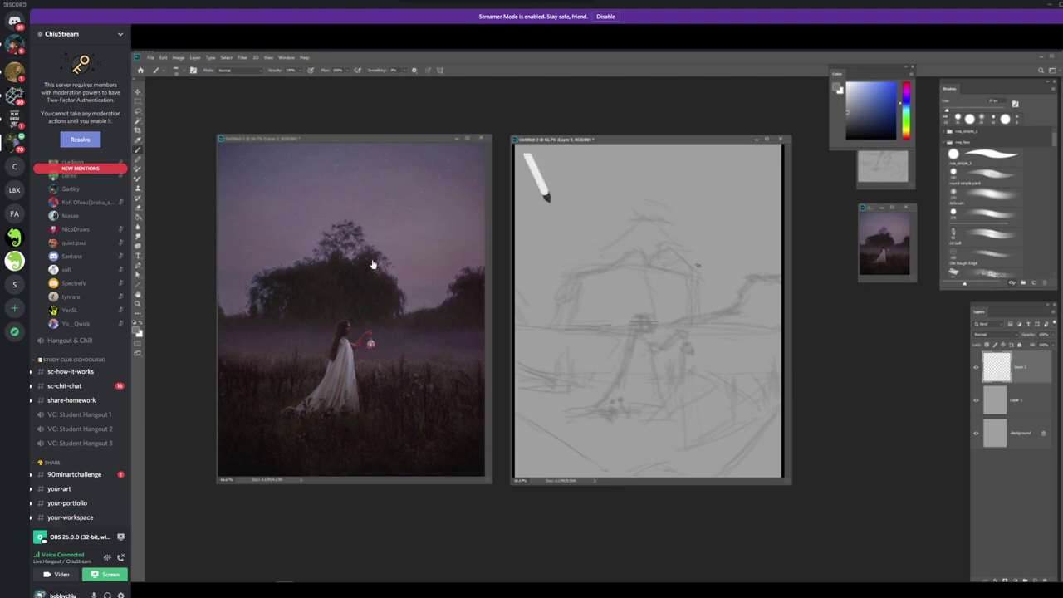
Switch to Discord and return the Live Hangout call from the participant's shared screen to the grid view.
mouse_move(503, 274)
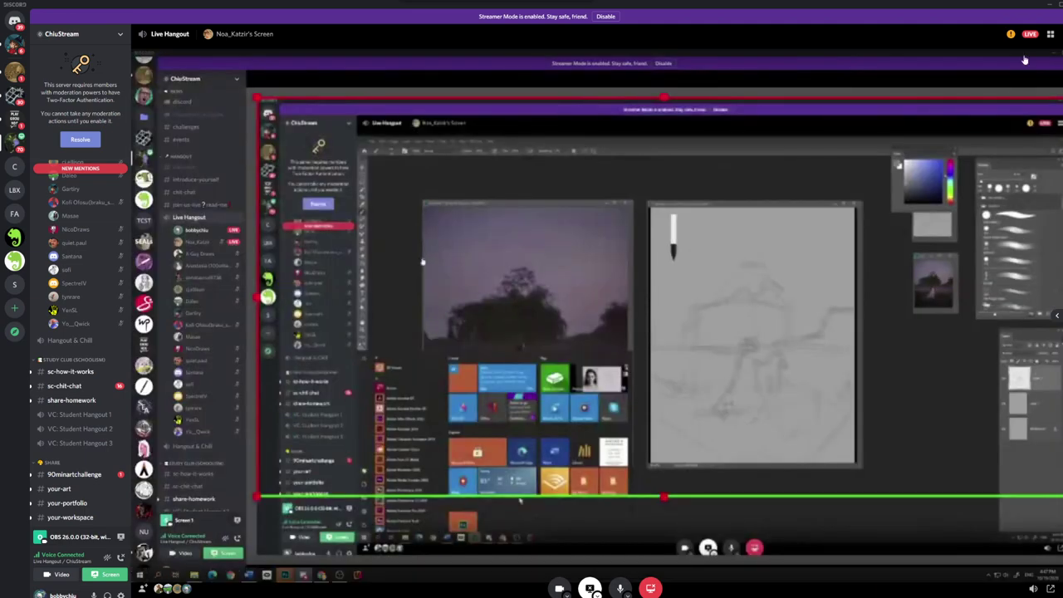
left_click(1050, 36)
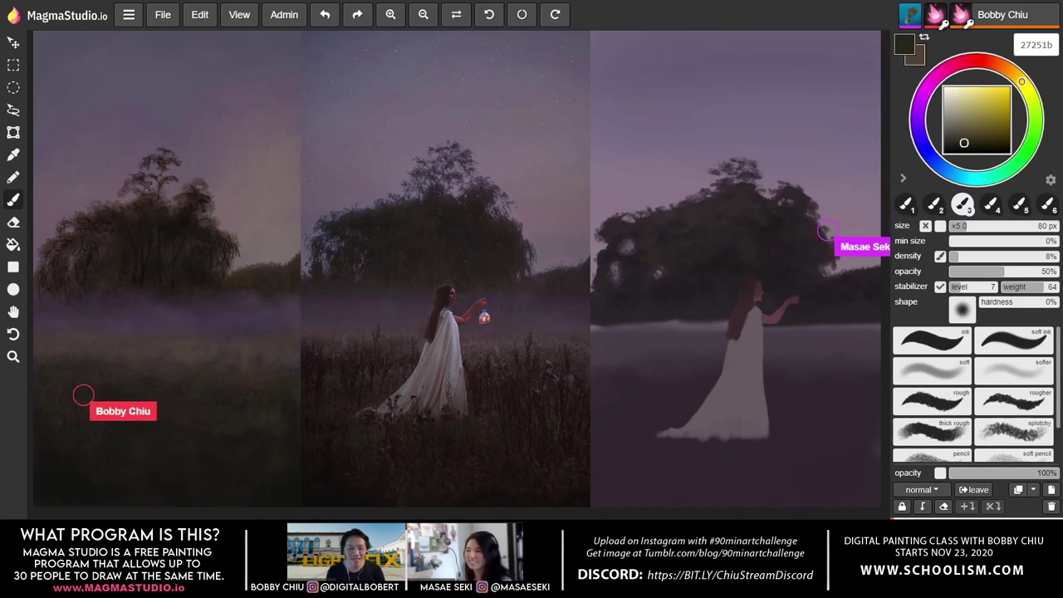
left_click_drag(52, 384, 51, 402)
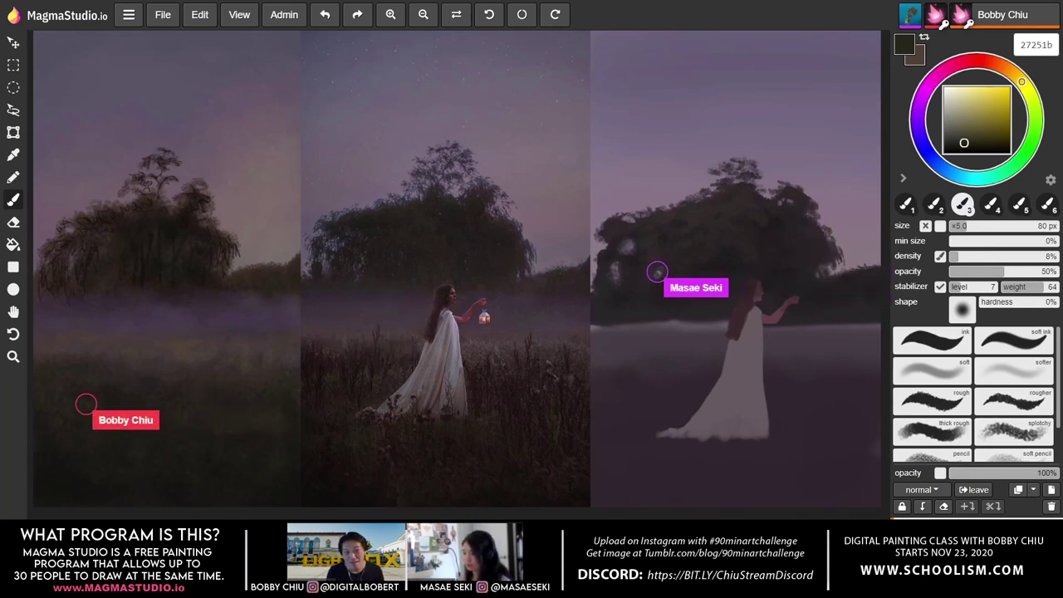
left_click_drag(70, 368, 72, 440)
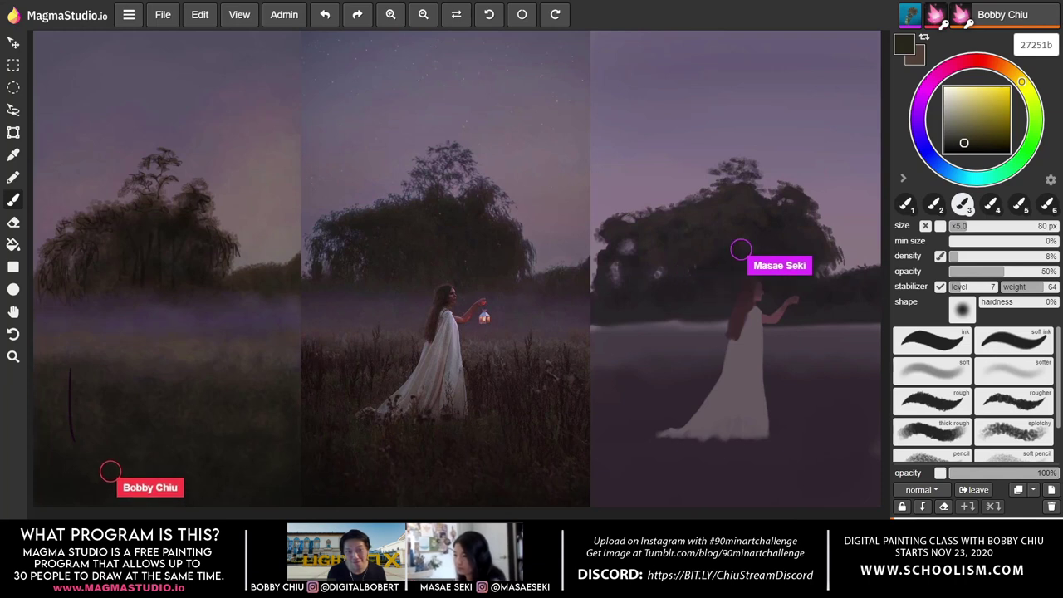
key("ctrl+z")
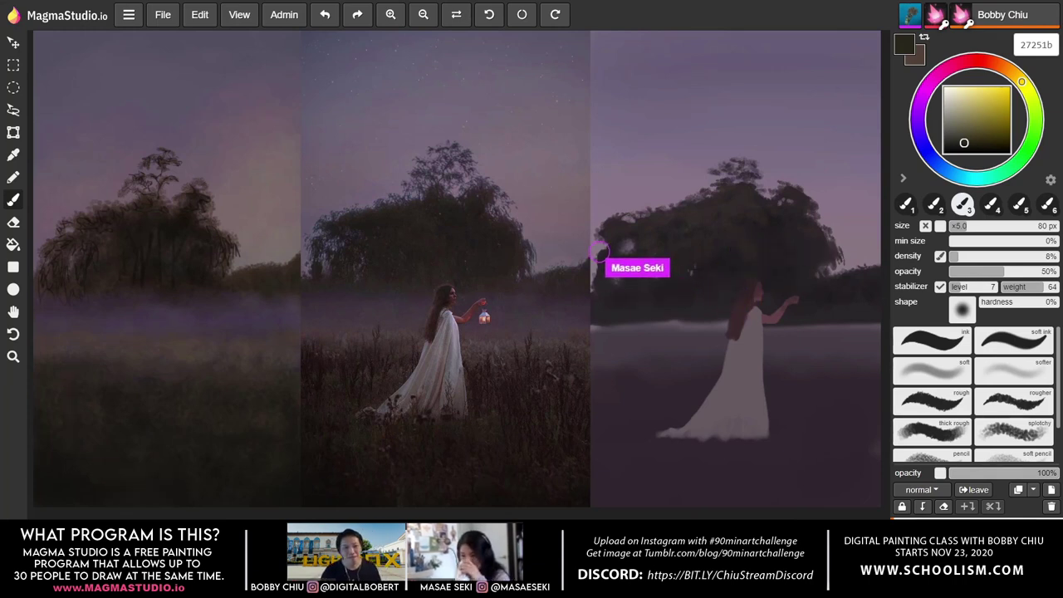
left_click_drag(95, 365, 95, 418)
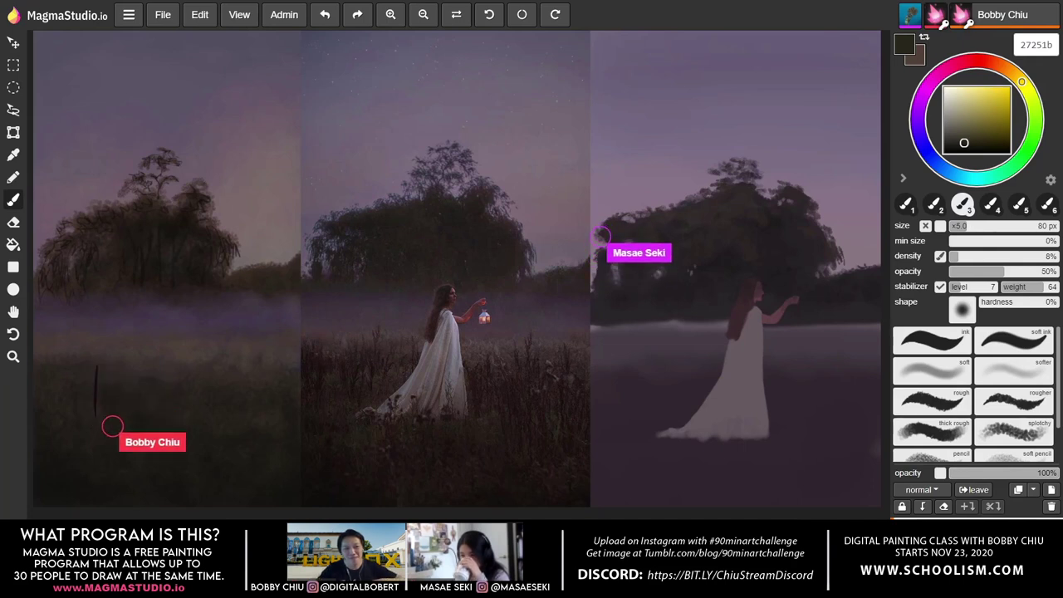
key("ctrl+z")
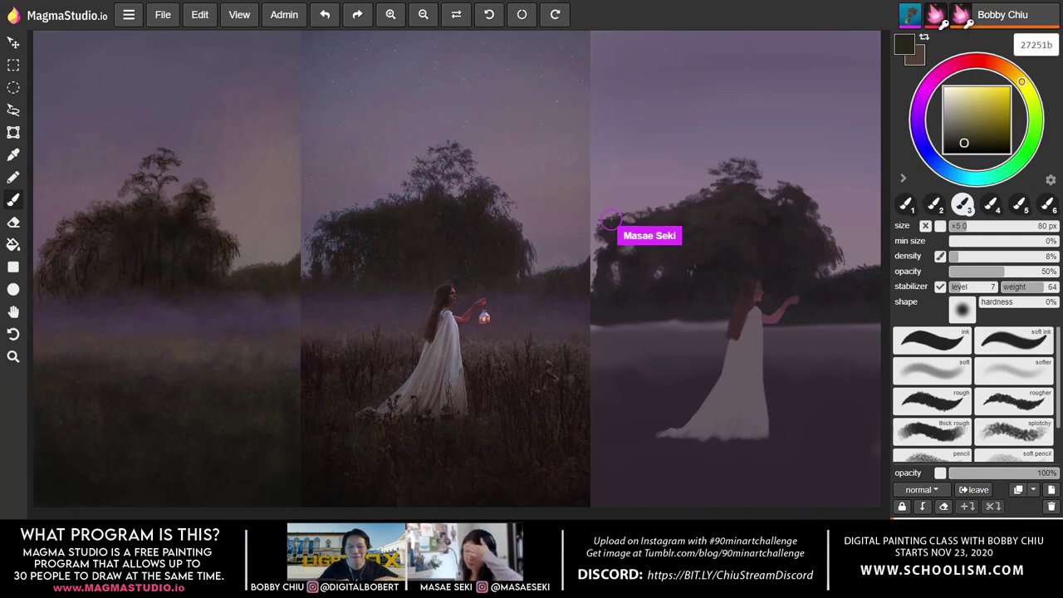
Paint dark purple grass stalks across the foreground field of the leftmost painting.
left_click_drag(116, 359, 117, 390)
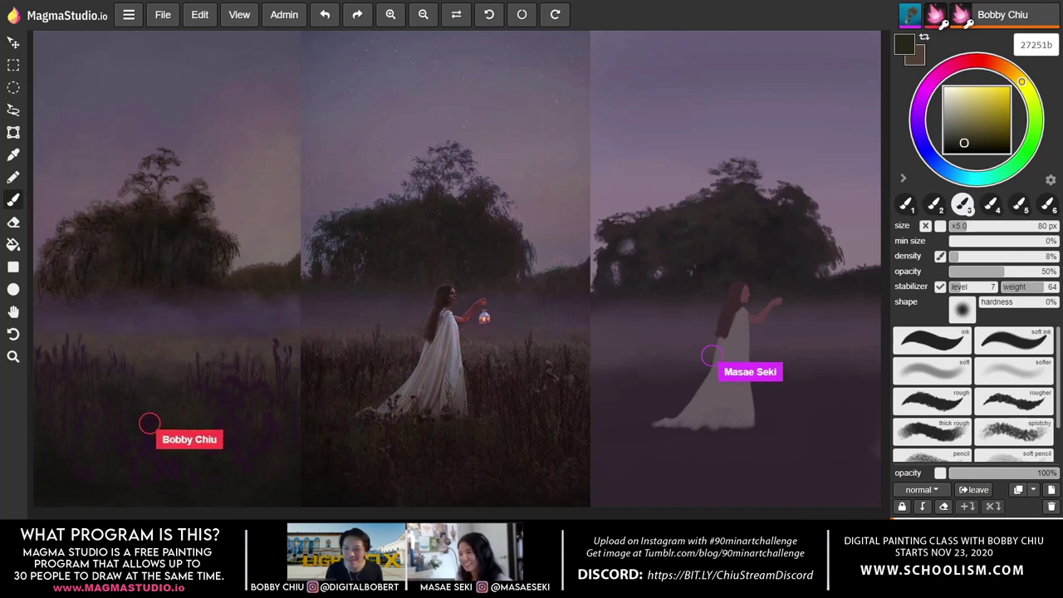
mouse_move(141, 451)
left_mouse_down()
mouse_move(147, 432)
mouse_move(157, 477)
mouse_move(128, 479)
mouse_move(124, 468)
left_mouse_up()
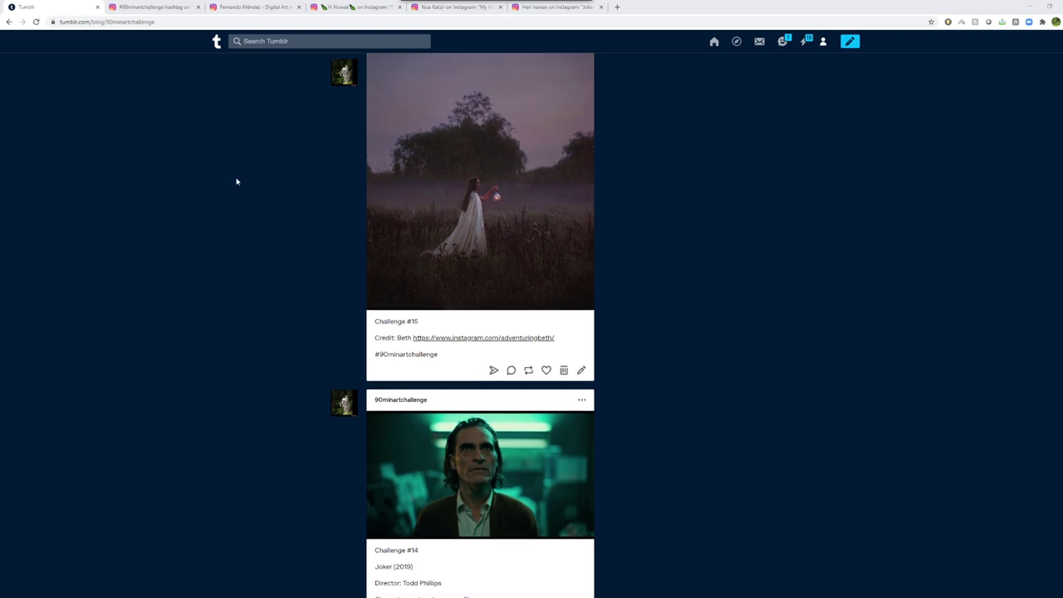
Switch to the 90minartchallenge blog on Tumblr, browse the earlier challenges, and open the Challenge 13 reference image.
scroll(257, 235, "down", 5)
scroll(253, 236, "down", 5)
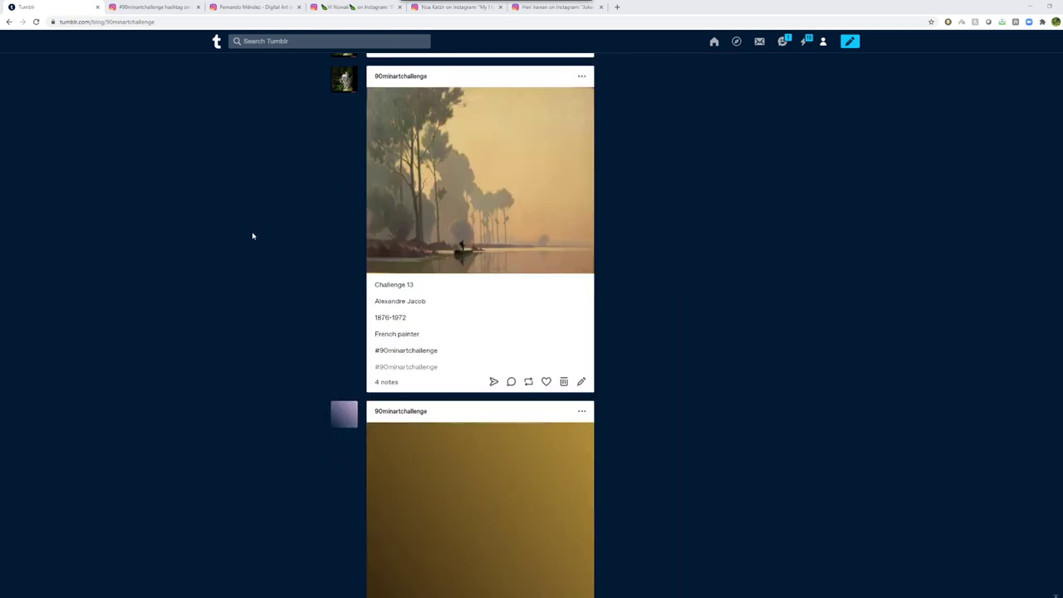
scroll(479, 286, "up", 2)
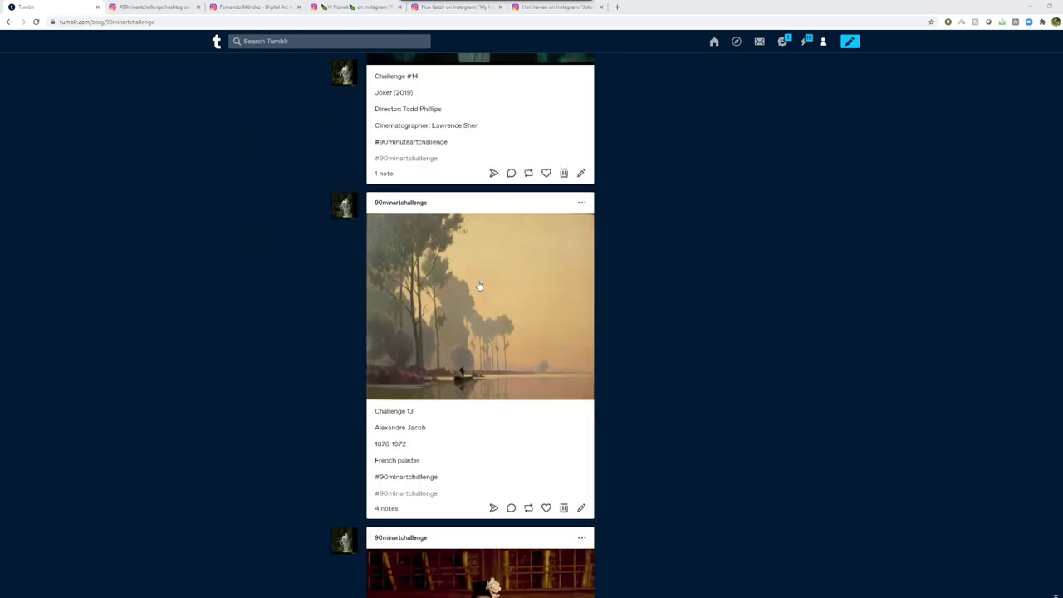
left_click(479, 286)
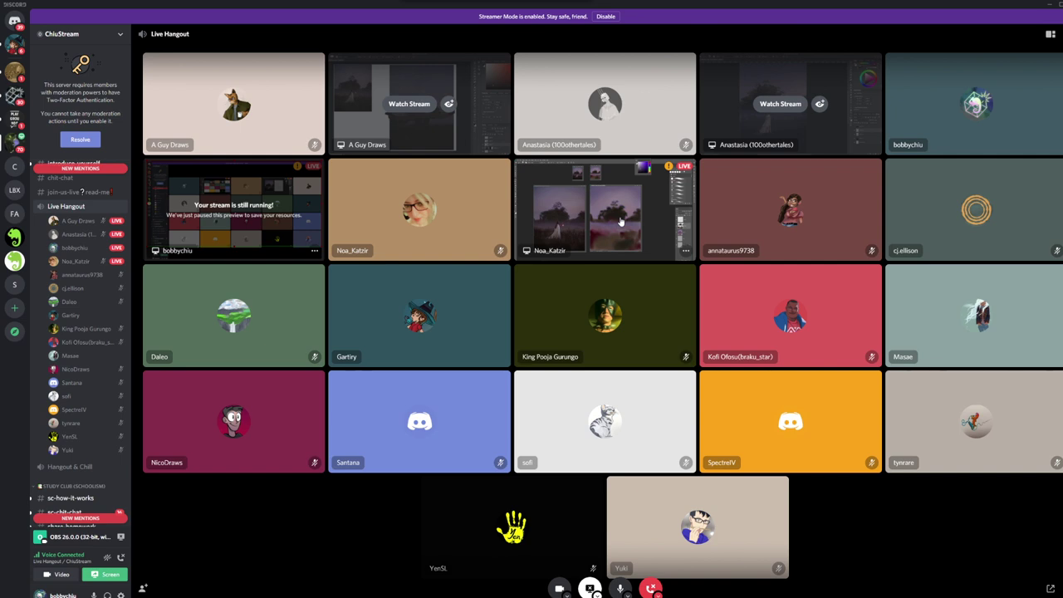
Switch to Discord and watch two participants' shared painting screens in the Live Hangout, returning to the grid between them.
left_click(771, 112)
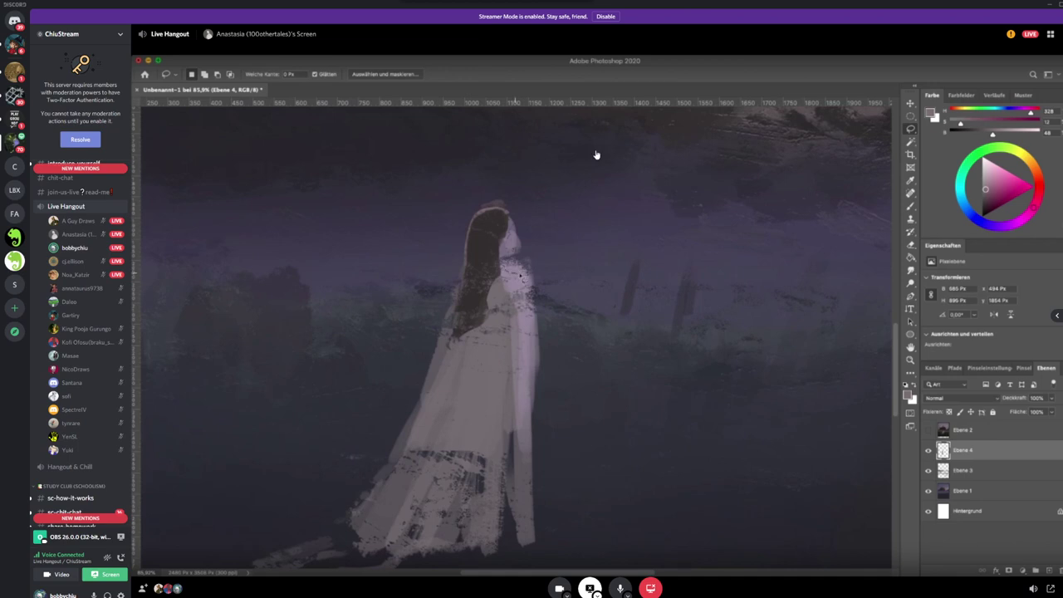
left_click(1052, 38)
left_click(838, 188)
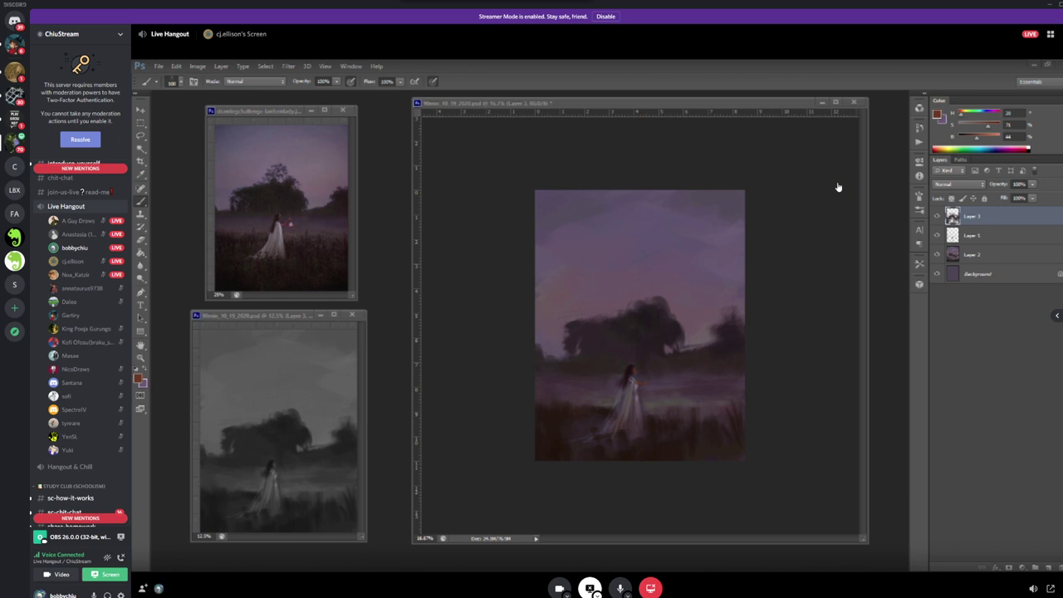
key("Escape")
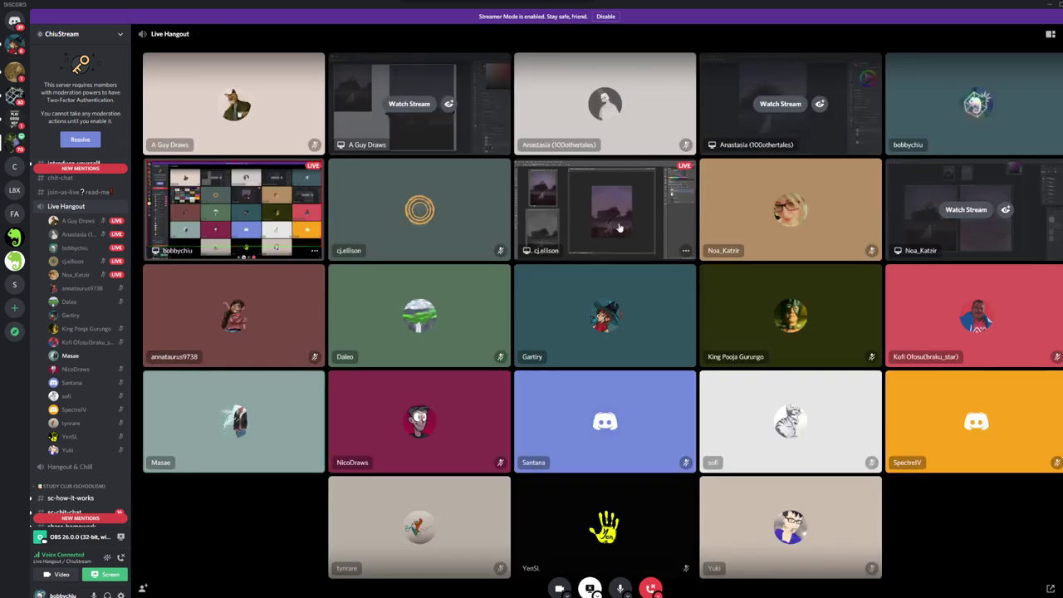
left_click(619, 227)
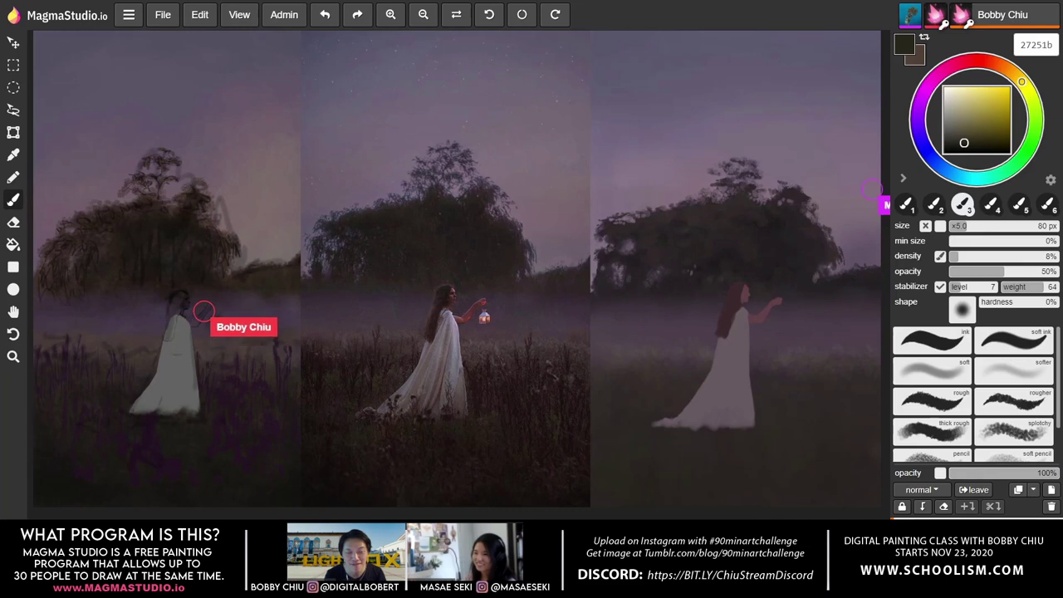
In MagmaStudio, paint the woman's outstretched arm and refine the area around her lantern in the leftmost painting.
left_click_drag(202, 314, 208, 324)
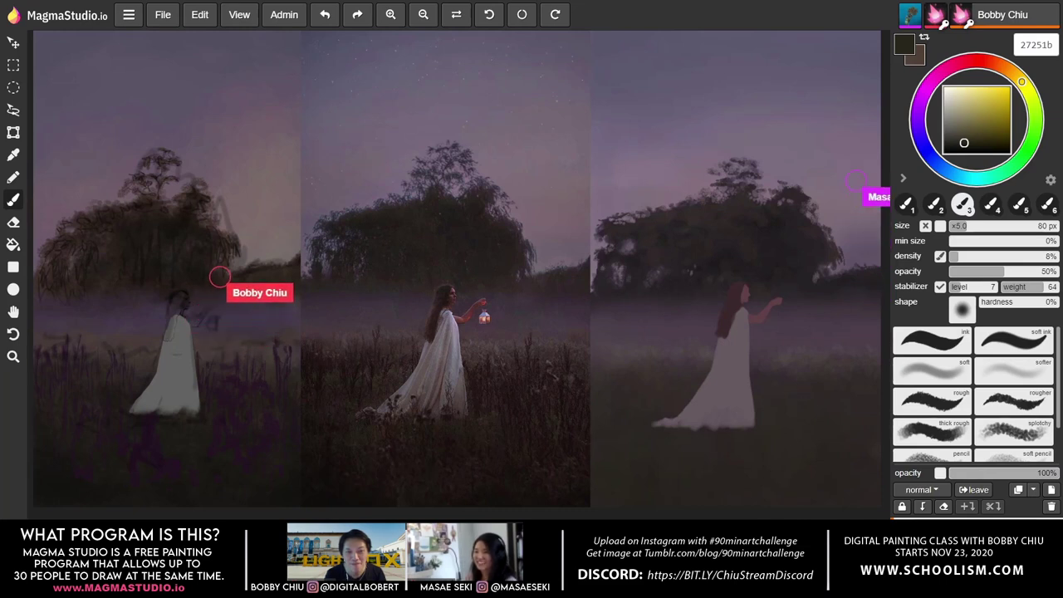
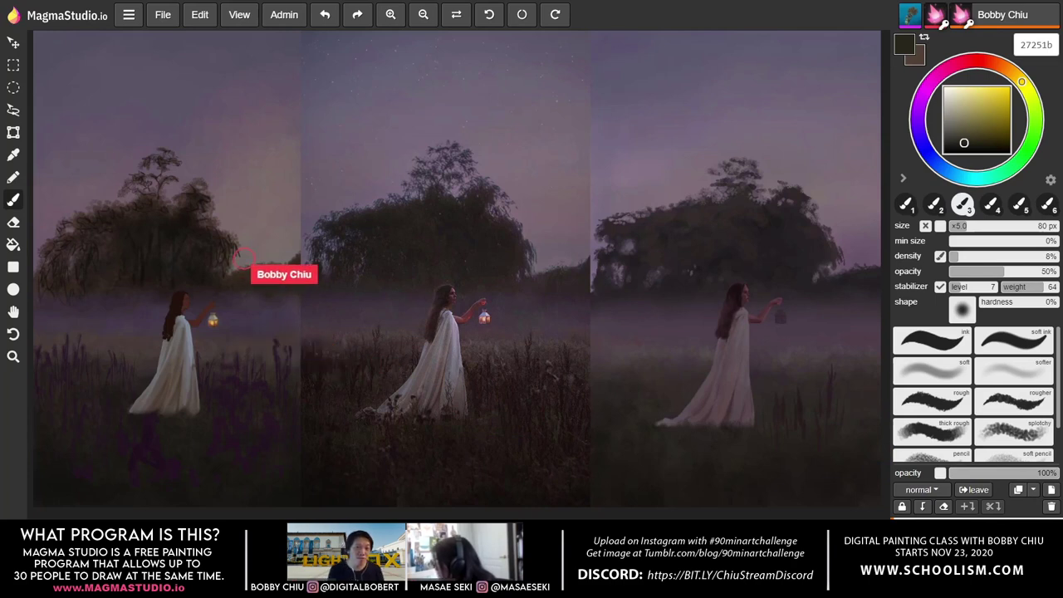
left_click_drag(243, 270, 202, 312)
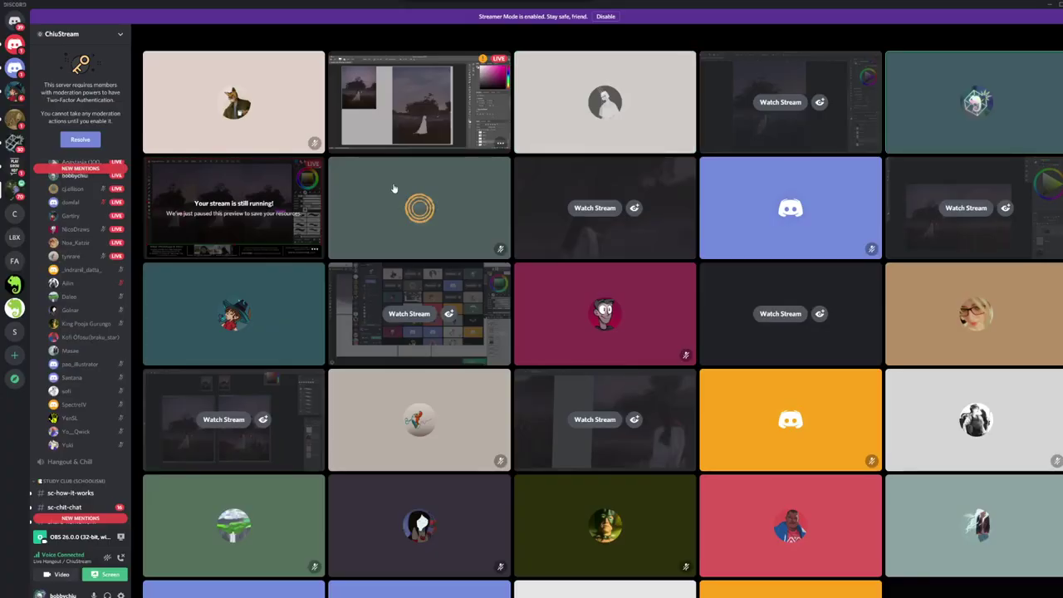
mouse_move(366, 225)
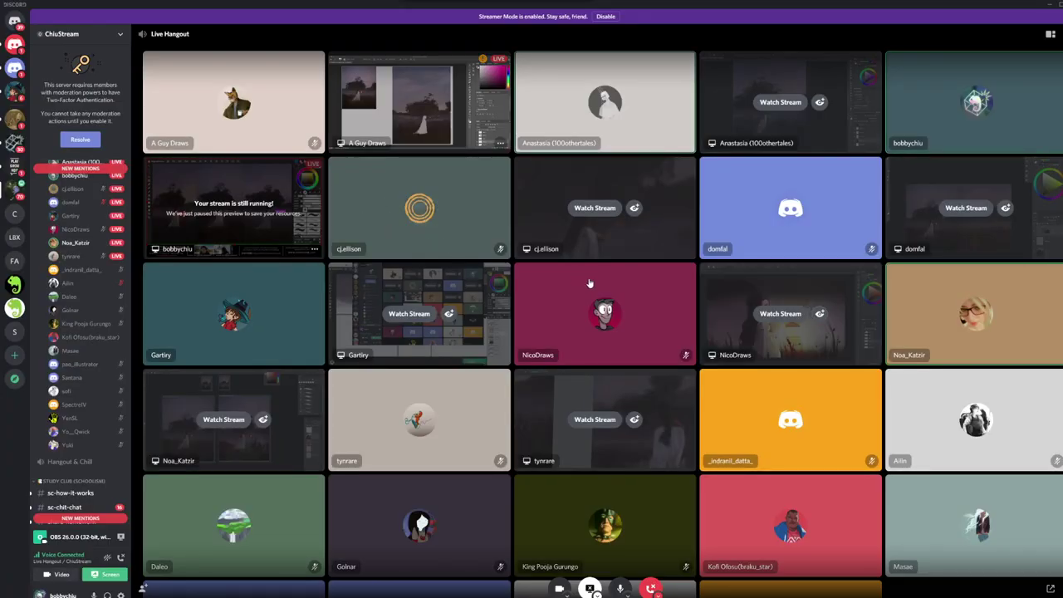
Watch four participants' shared painting screens one after another in the Live Hangout, returning to the grid after each.
left_click(595, 427)
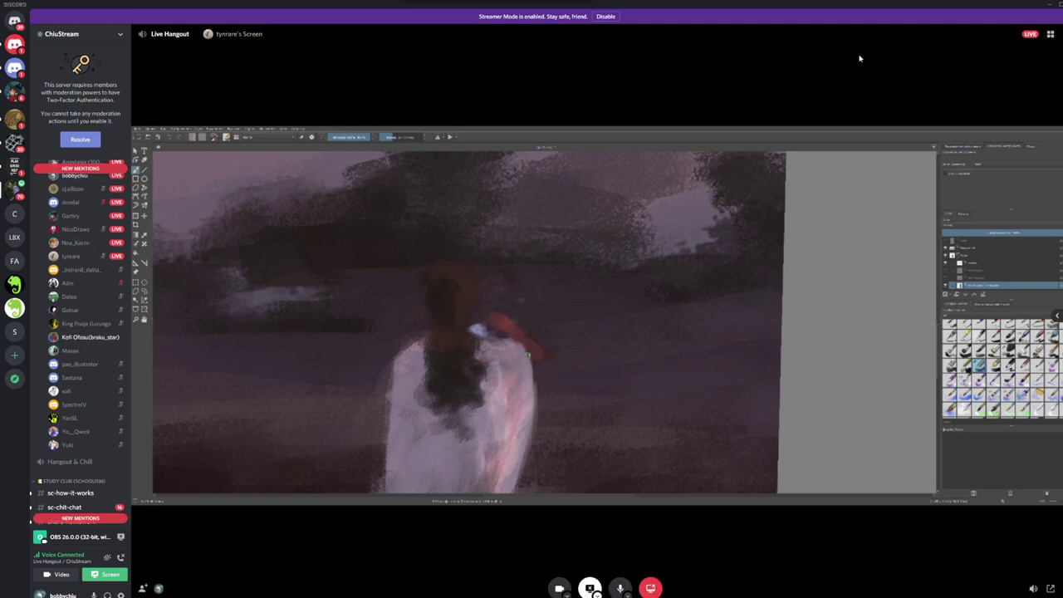
left_click(1050, 35)
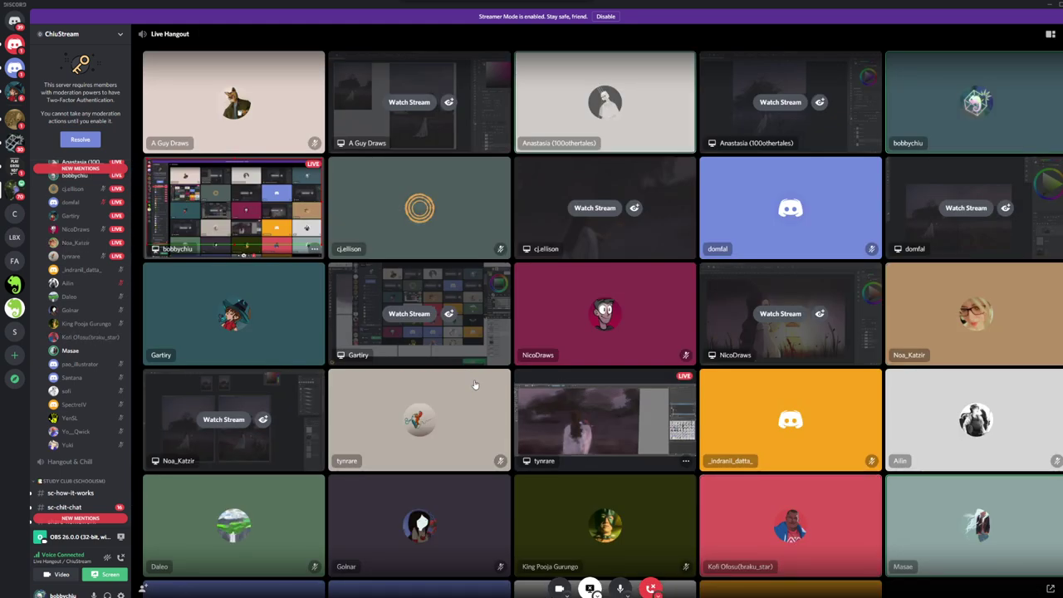
left_click(784, 104)
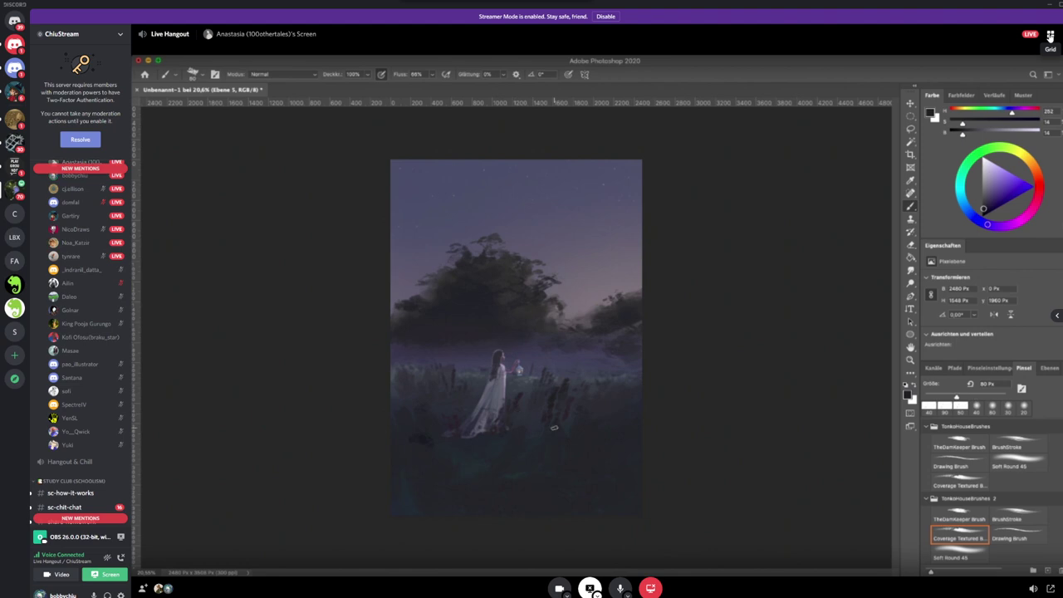
left_click(1050, 36)
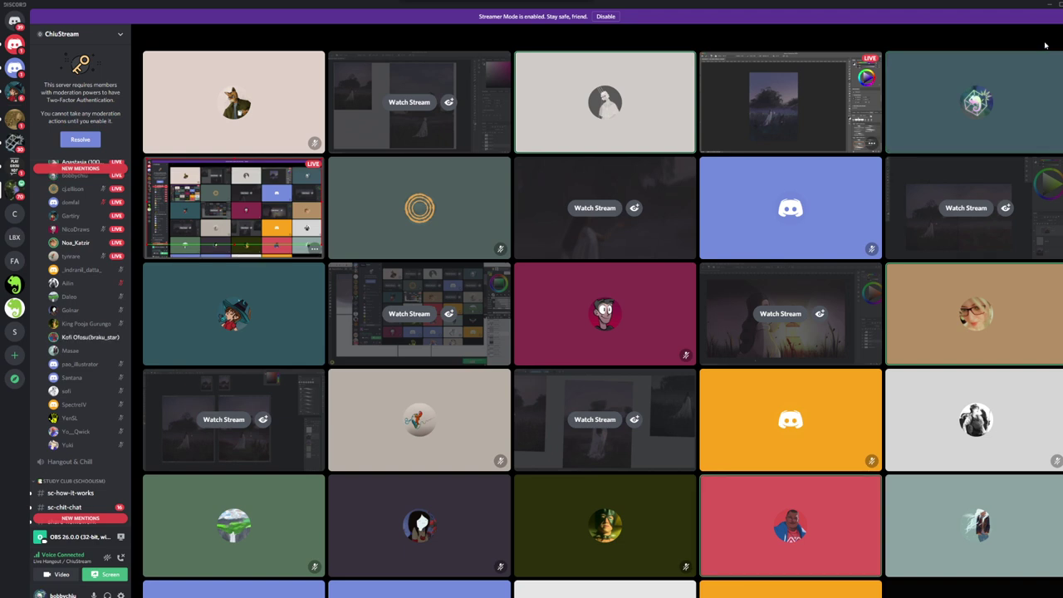
left_click(962, 208)
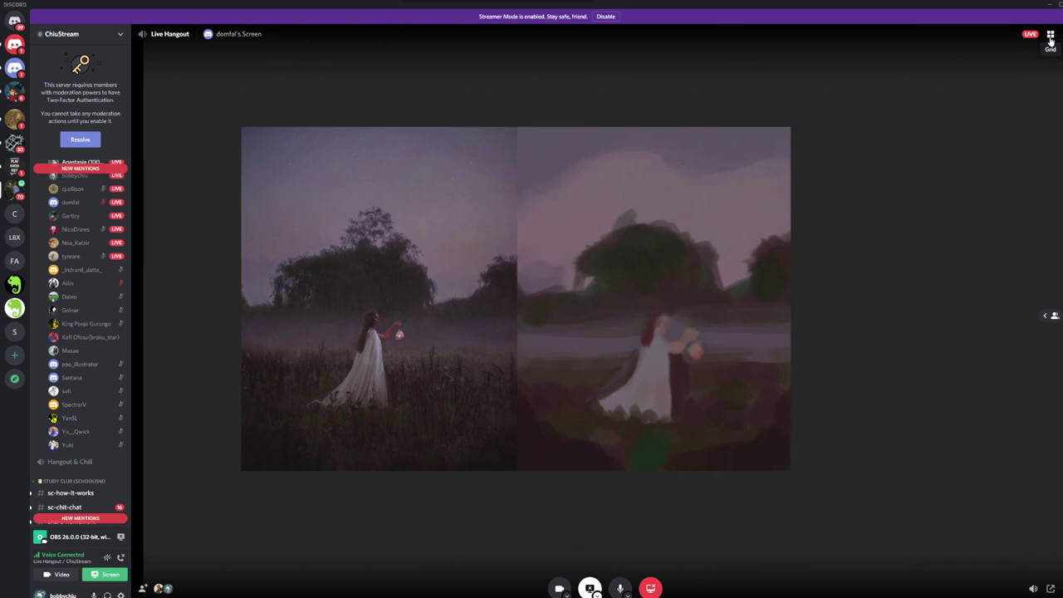
left_click(1051, 37)
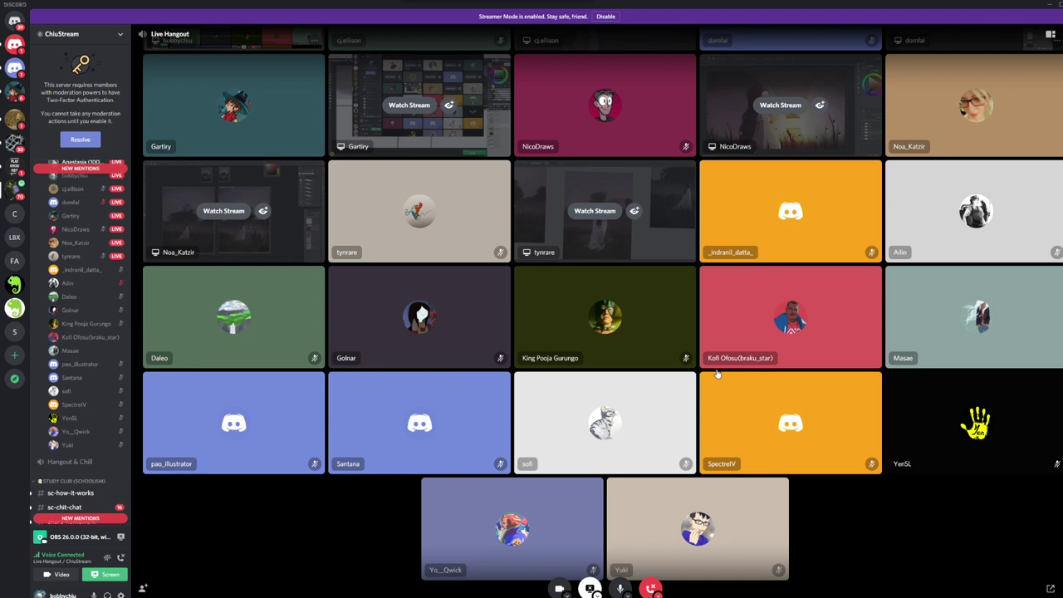
scroll(397, 450, "up", 3)
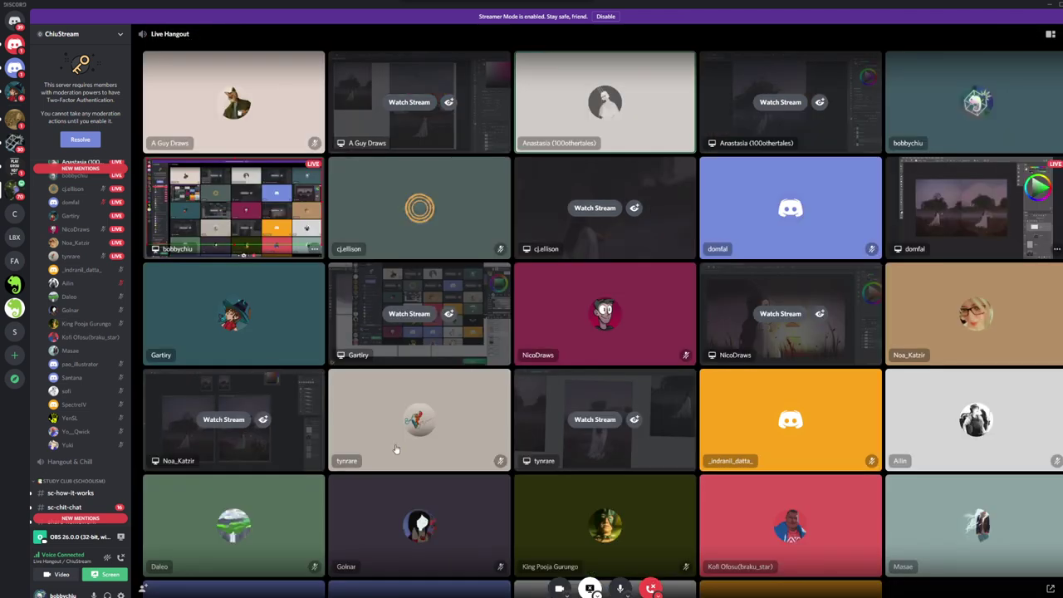
left_click(768, 320)
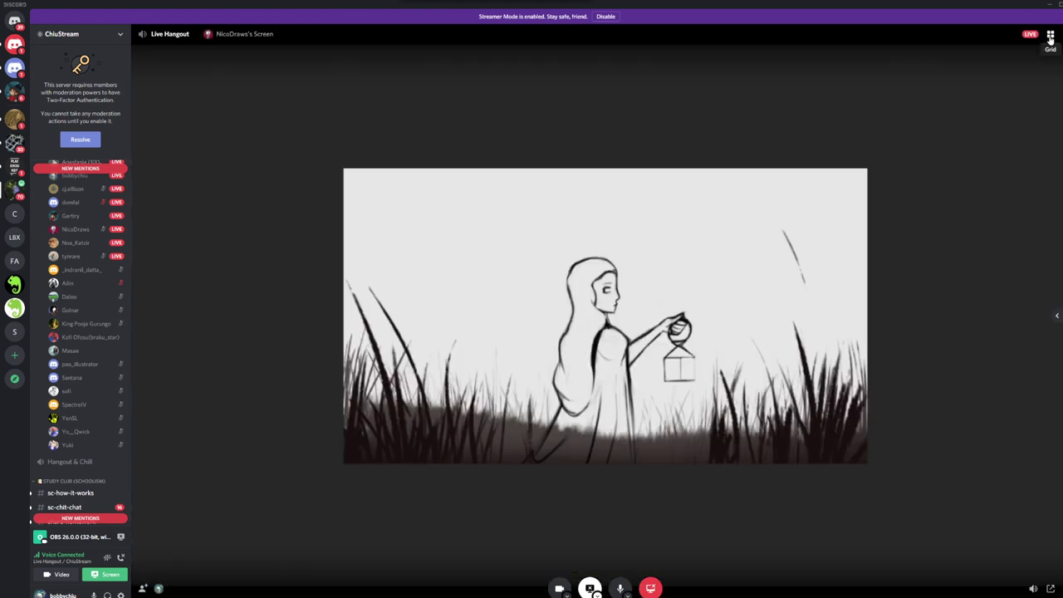
left_click(1051, 37)
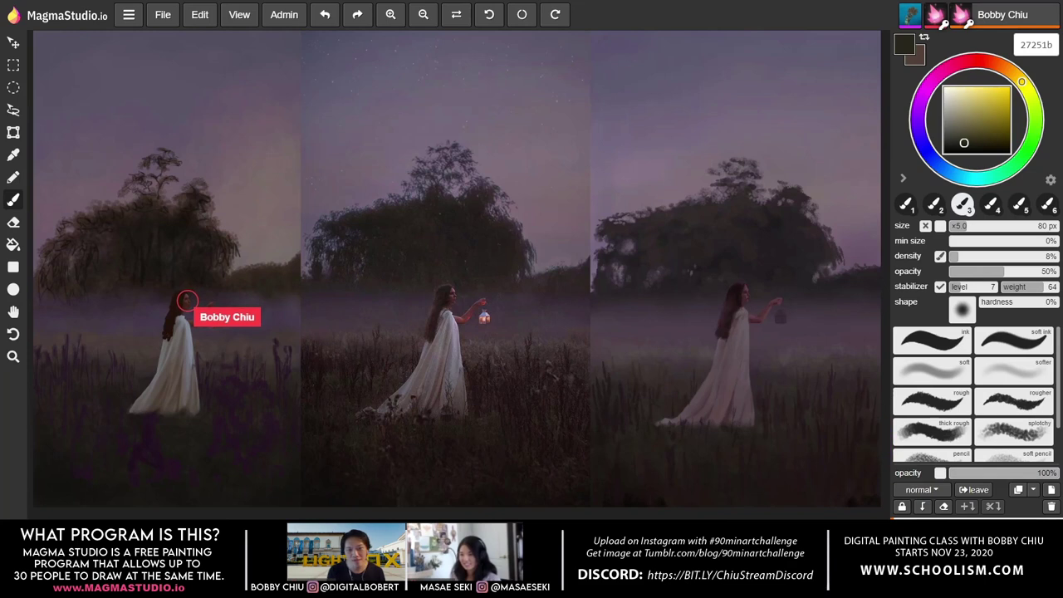
In MagmaStudio, undo the last brush stroke, bring the three paintings into view side by side, and activate the Brush tool.
key("ctrl+z")
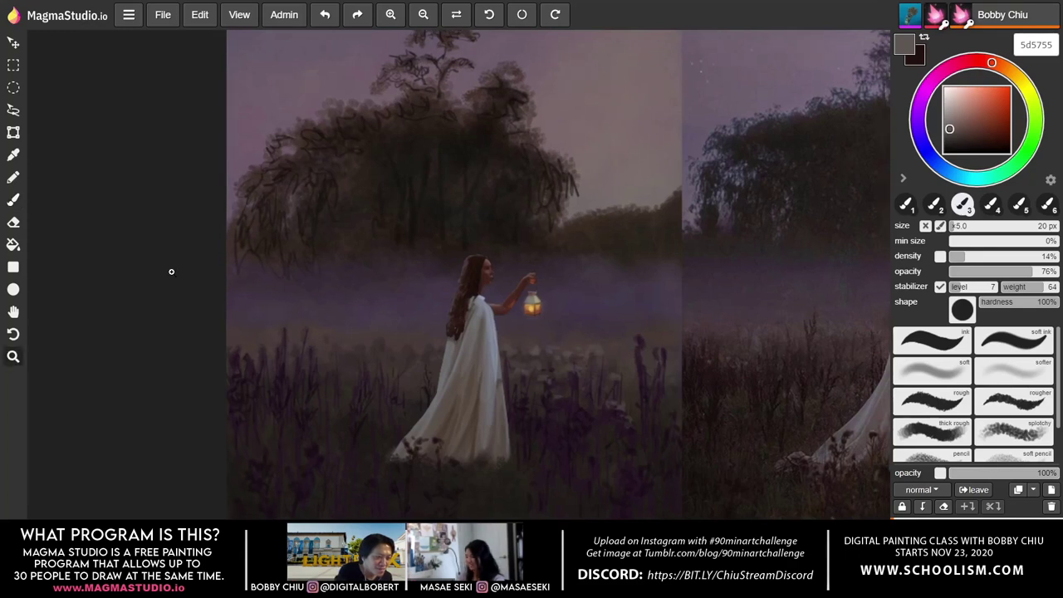
scroll(173, 271, "down", 3)
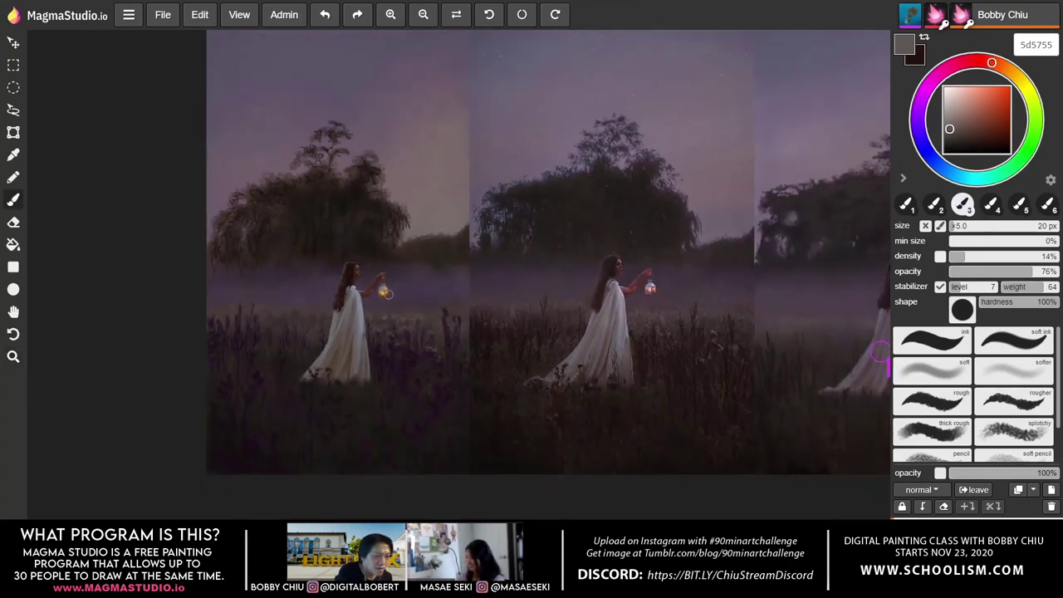
mouse_move(420, 303)
left_mouse_down()
mouse_move(307, 349)
mouse_move(254, 332)
left_mouse_up()
key("b")
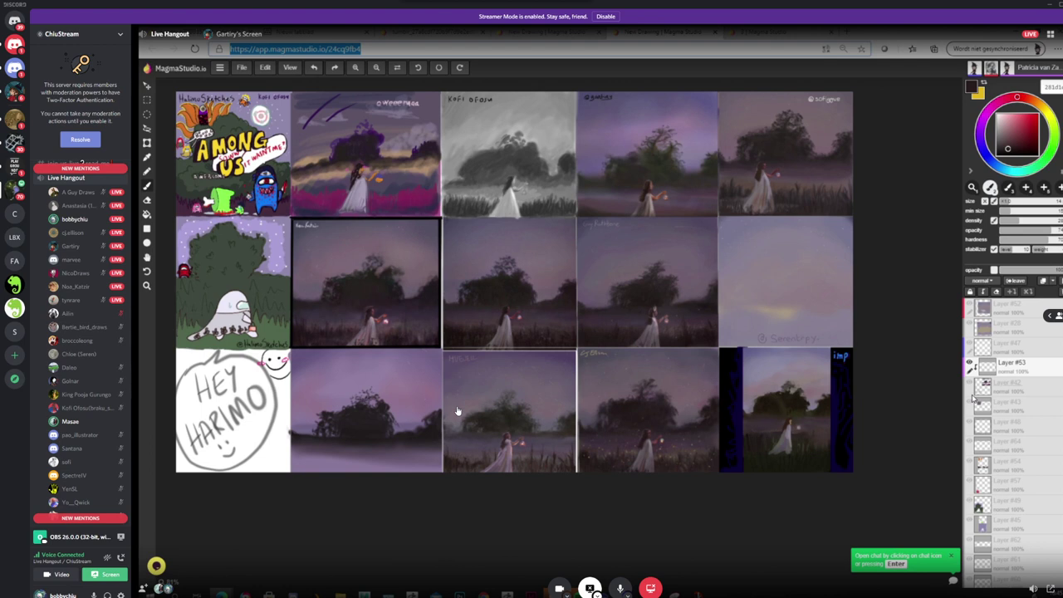
Switch to Discord and examine the grid of participants' challenge paintings on the canvas streamed in the Live Hangout.
left_click(457, 511)
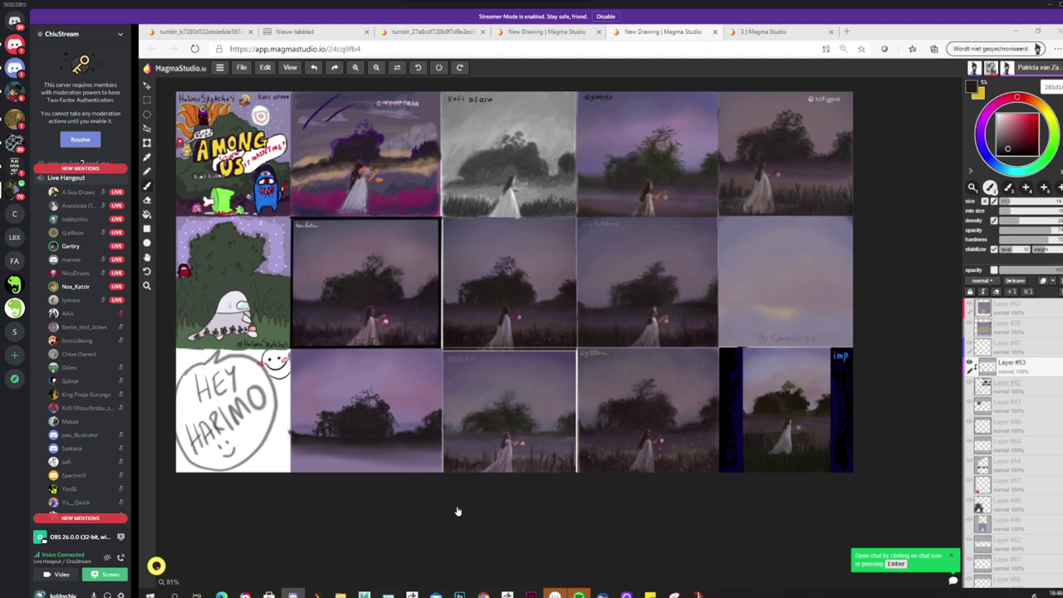
mouse_move(457, 511)
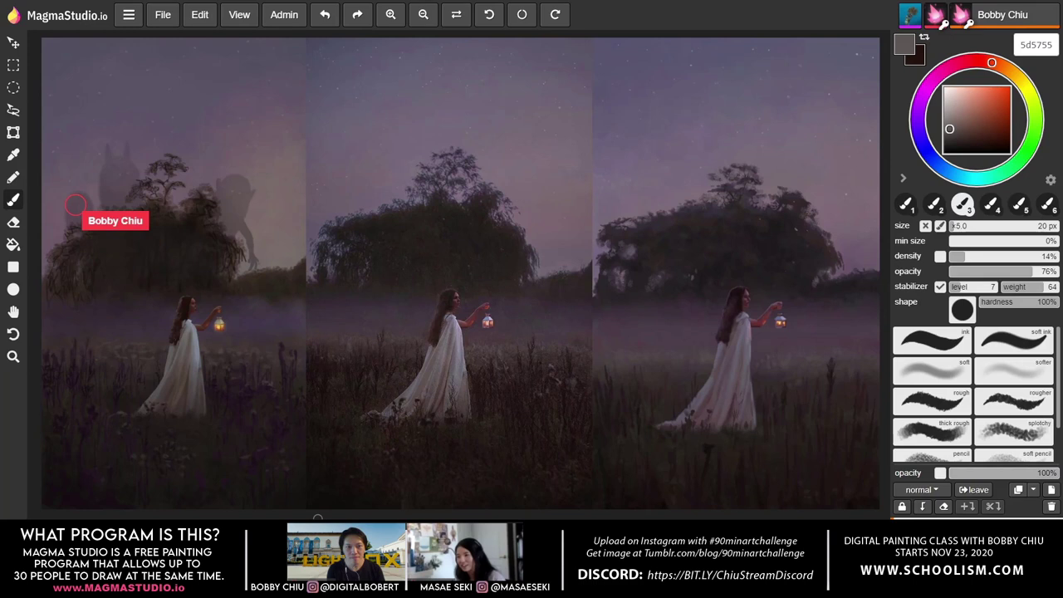
In MagmaStudio, paint another faint grey silhouette in the sky behind the tree of the leftmost painting.
left_click_drag(74, 204, 110, 209)
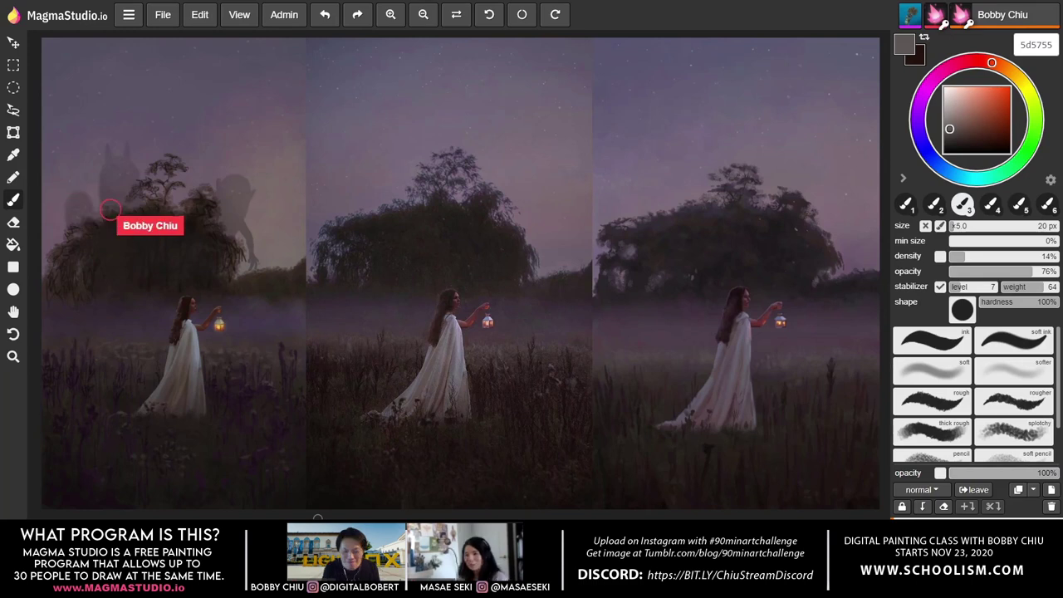